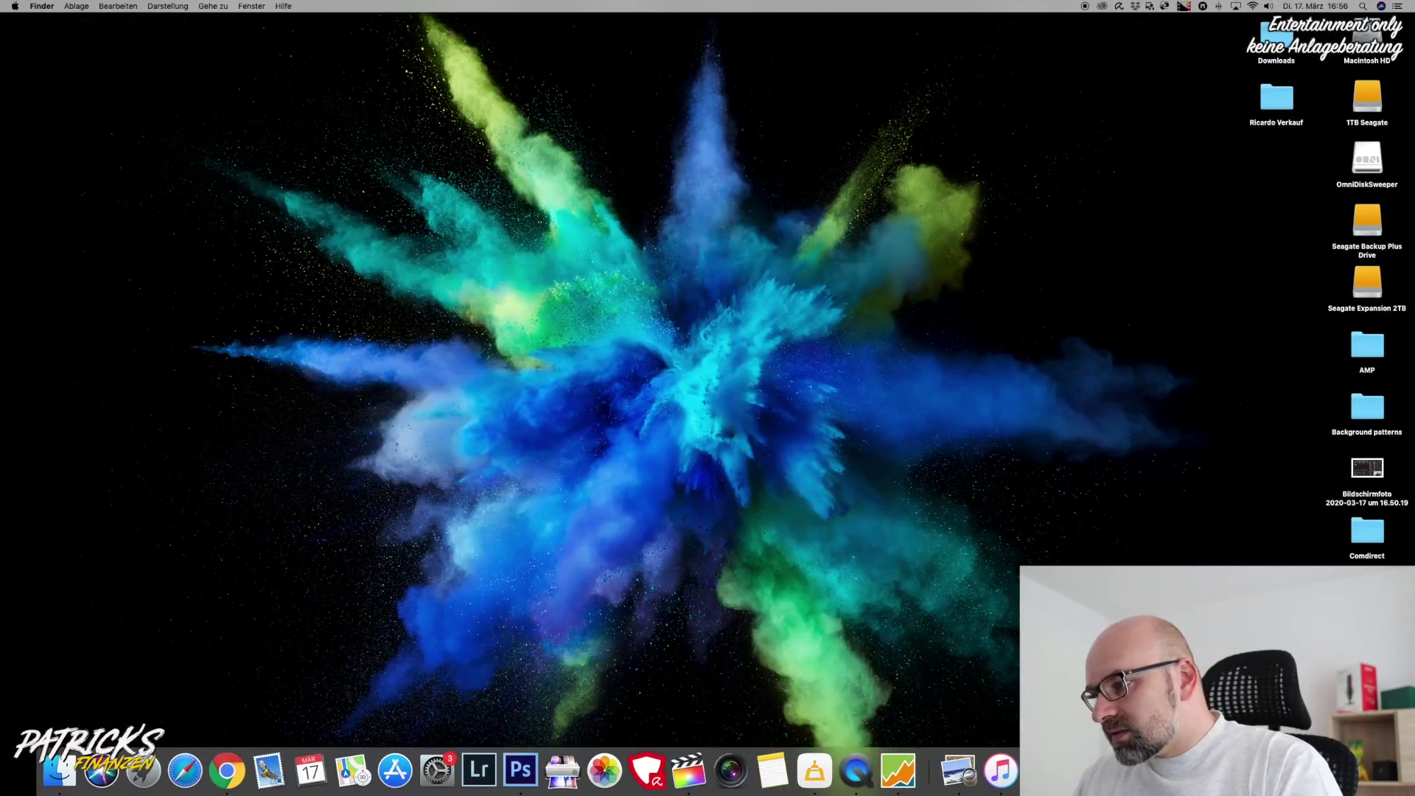
# Switch to the Preview space to view the full-screen coronavirus case statistics.
pyautogui.hotkey('ctrl', 'Right')
pyautogui.hotkey('ctrl', 'Up')
pyautogui.click(814, 98)
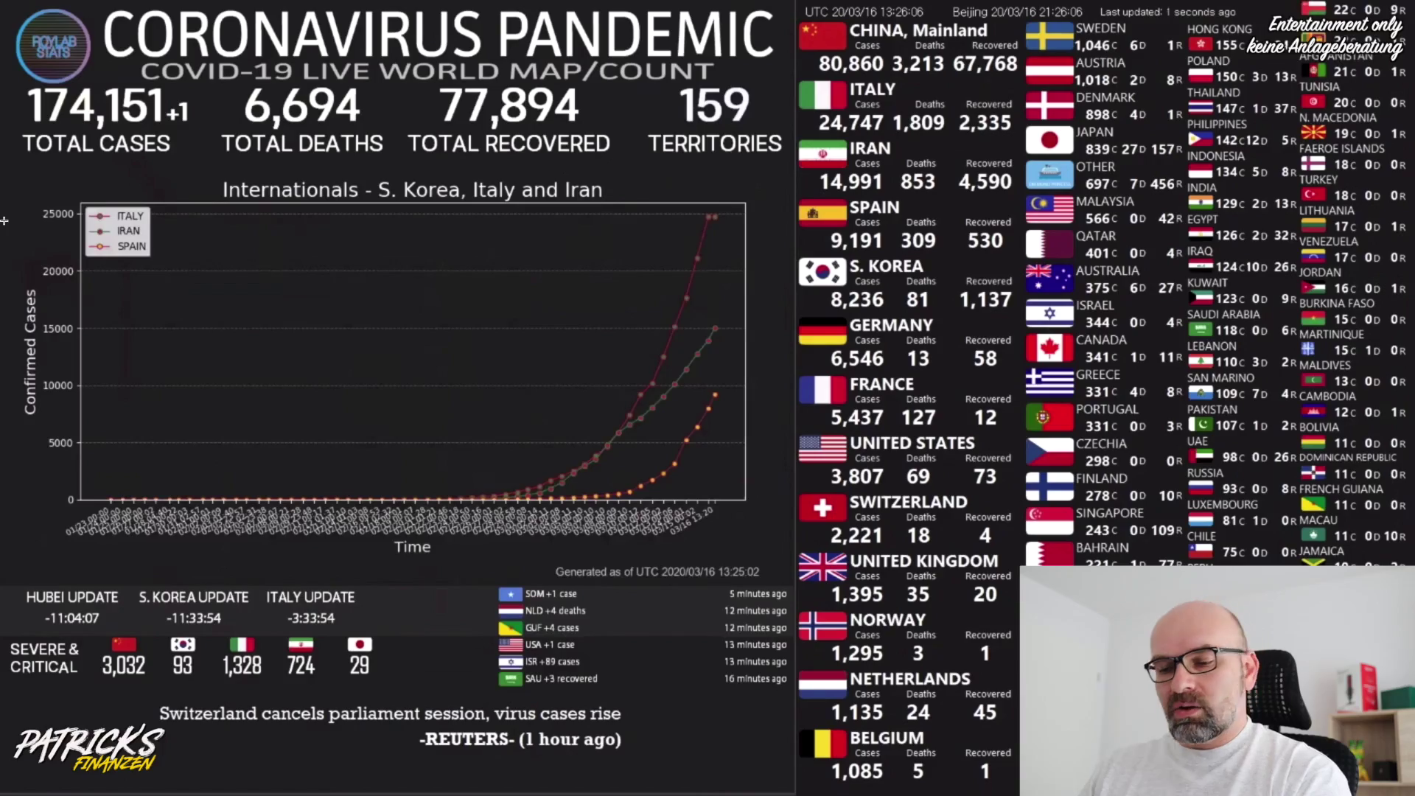
# Switch to Google Chrome, leave the full-screen video and show the Dividend Calculator 1 workbook in full screen.
pyautogui.hotkey('ctrl', 'Up')
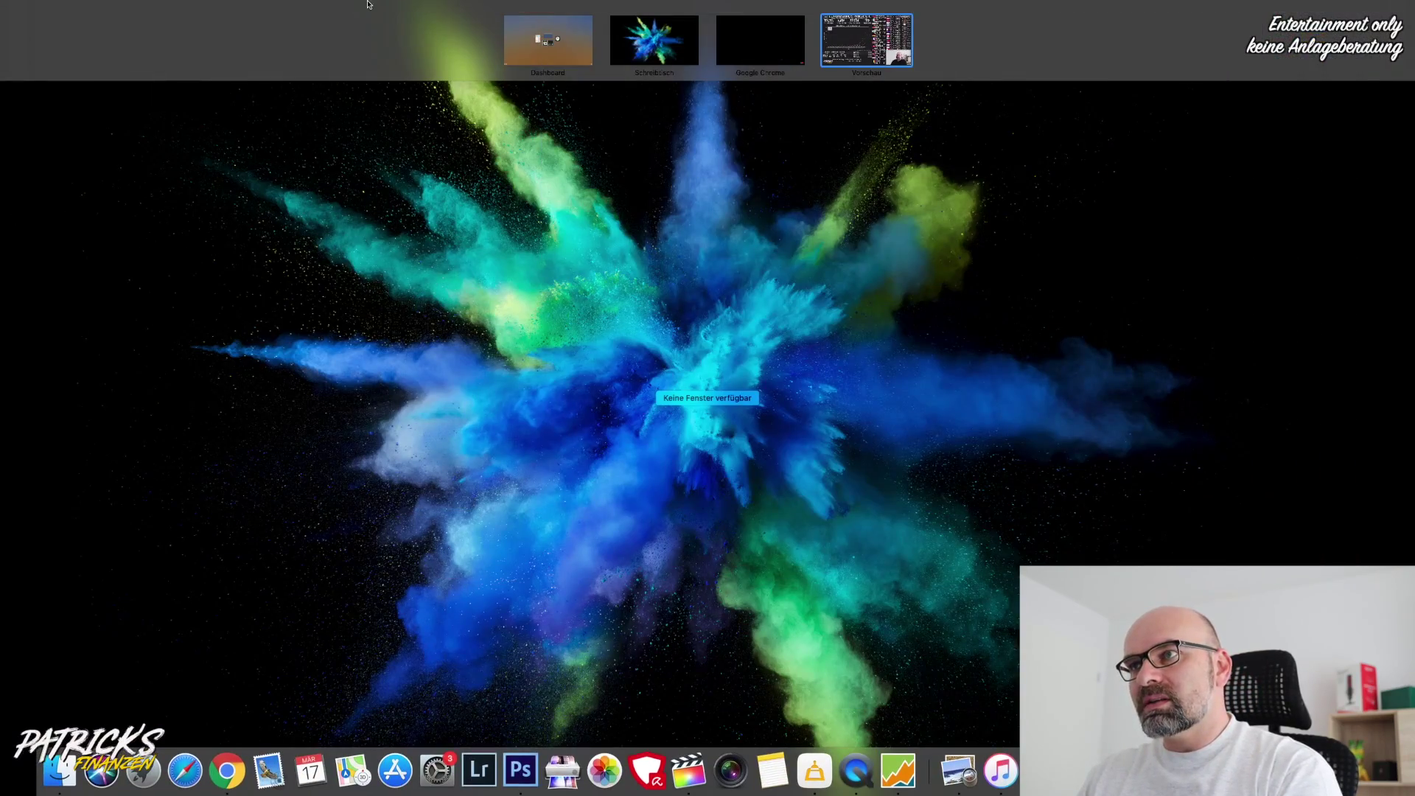
pyautogui.click(757, 45)
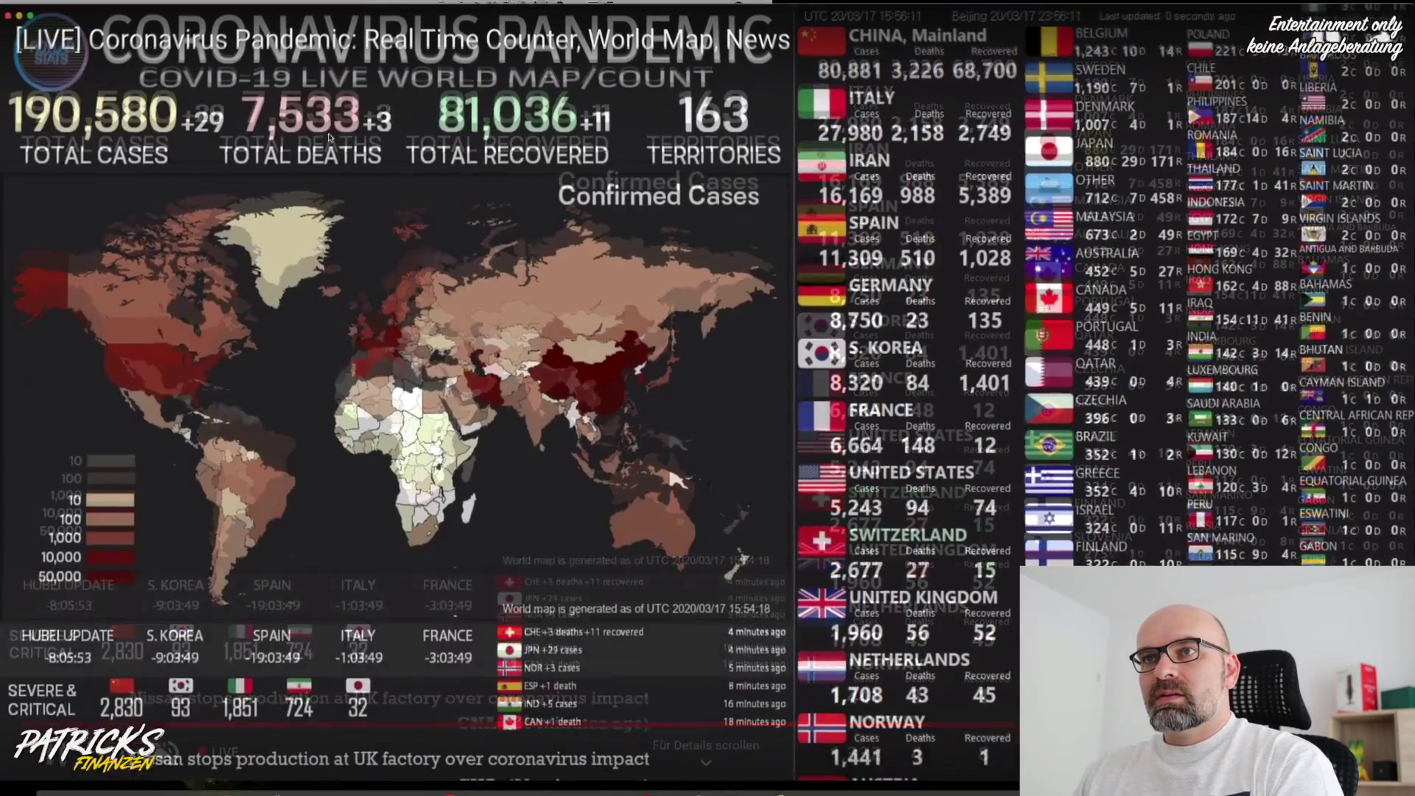
pyautogui.press('Escape')
pyautogui.click(110, 27)
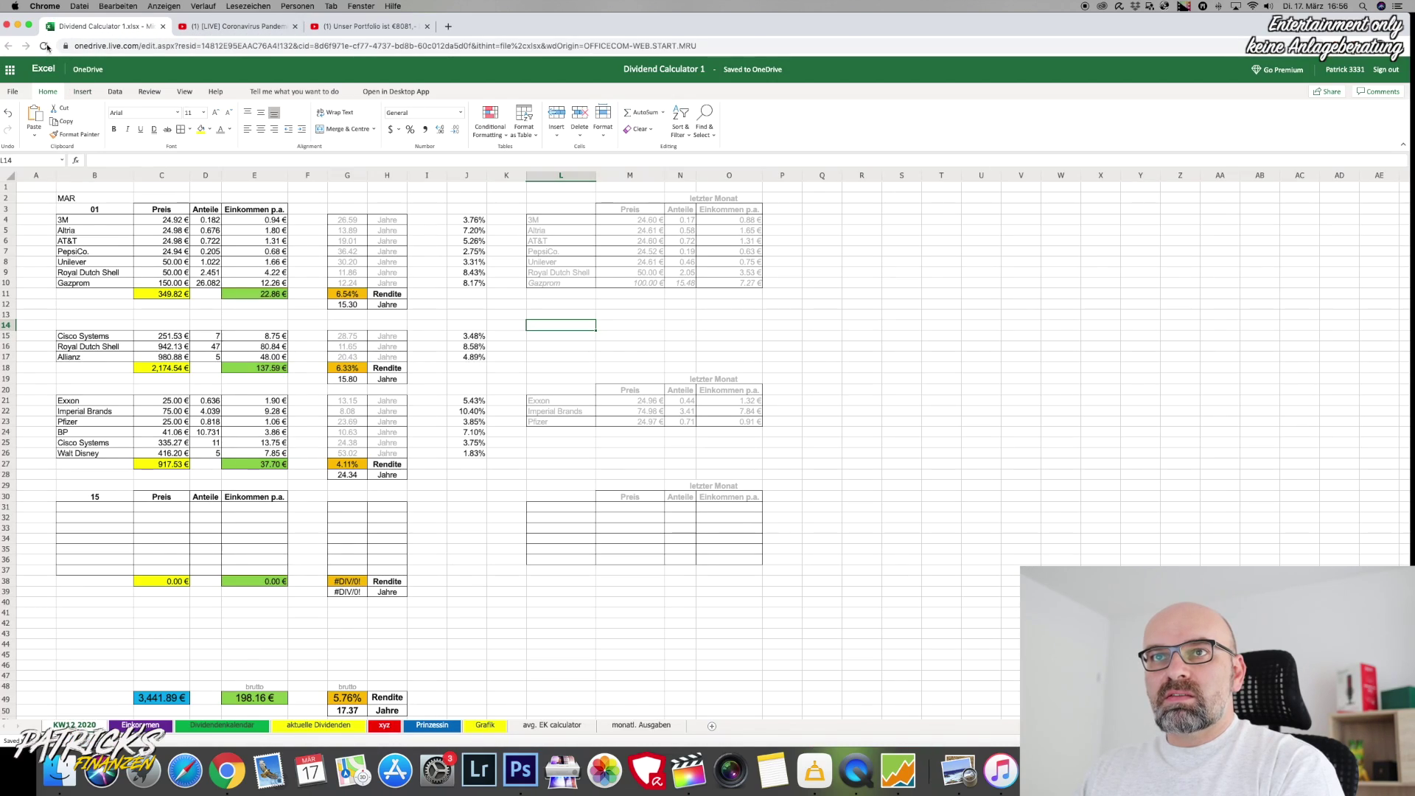
pyautogui.press('ctrl+super+f')
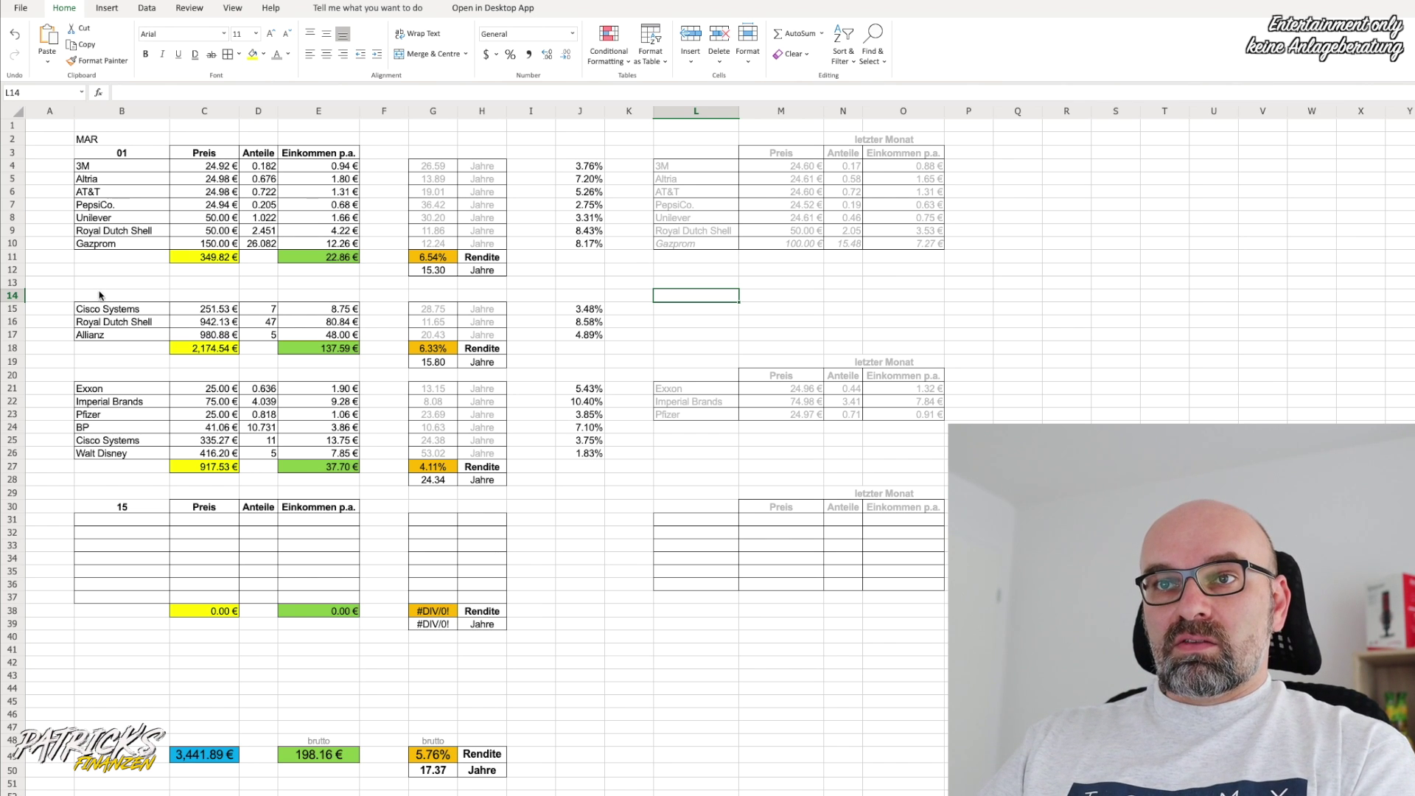
# Enter 7 in cells B20 and L20, 1 in L3 and 15 in L30 as date labels for the blocks.
pyautogui.click(115, 376)
pyautogui.write('7')
pyautogui.click(715, 373)
pyautogui.write('7')
pyautogui.click(700, 153)
pyautogui.write('1')
pyautogui.click(704, 510)
pyautogui.write('15')
pyautogui.click(643, 600)
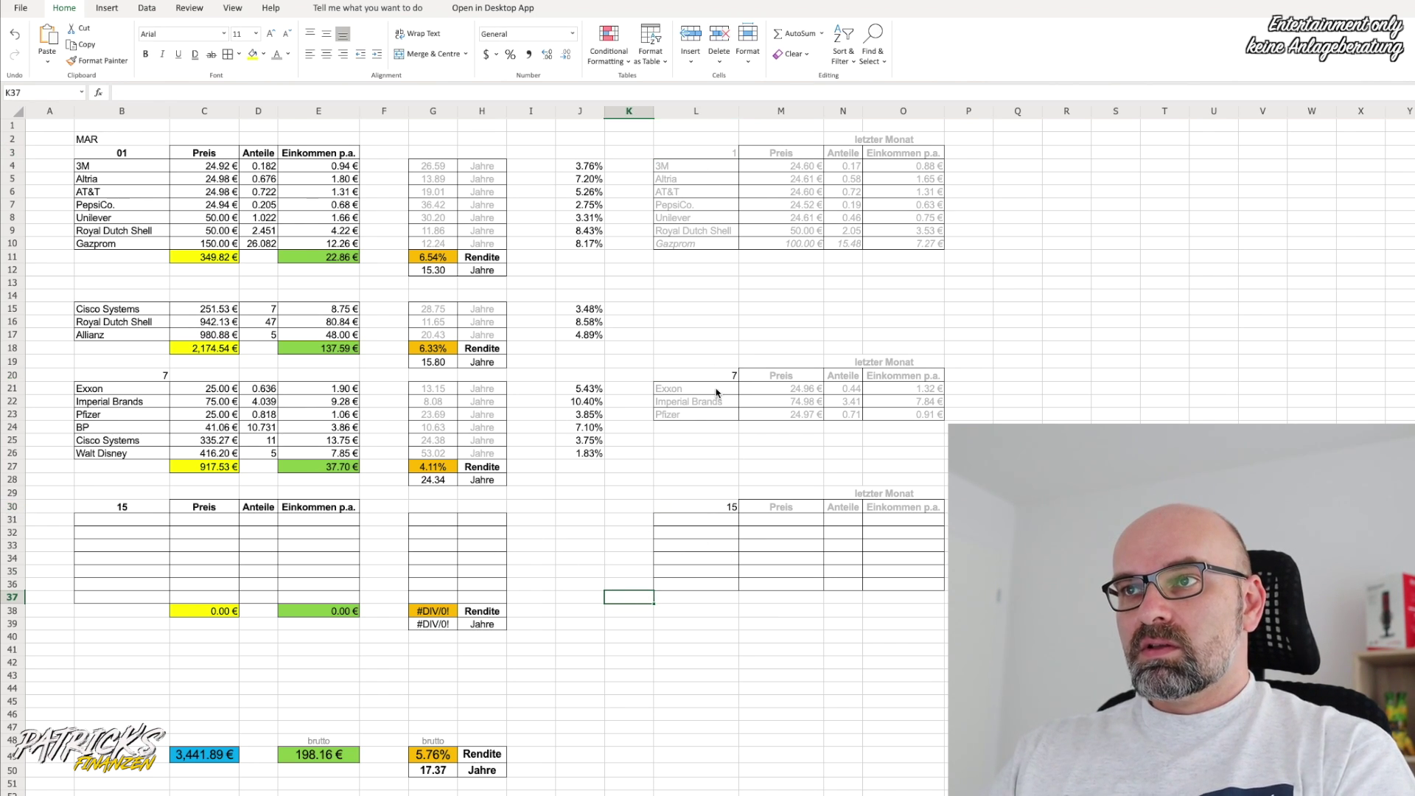
# Undo the date labels entered in cells B20, L3, L20 and L30.
pyautogui.click(715, 157)
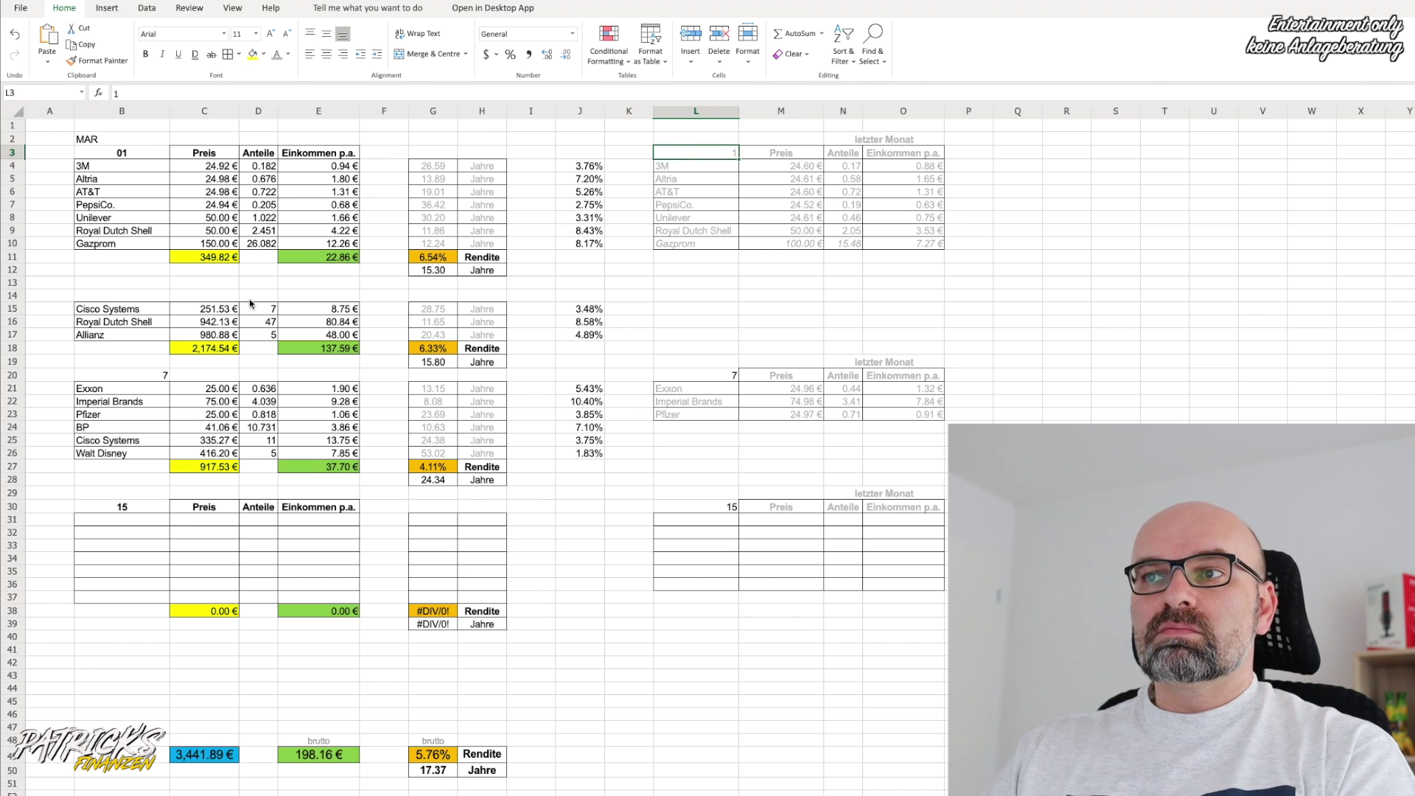
pyautogui.click(633, 572)
pyautogui.click(15, 37)
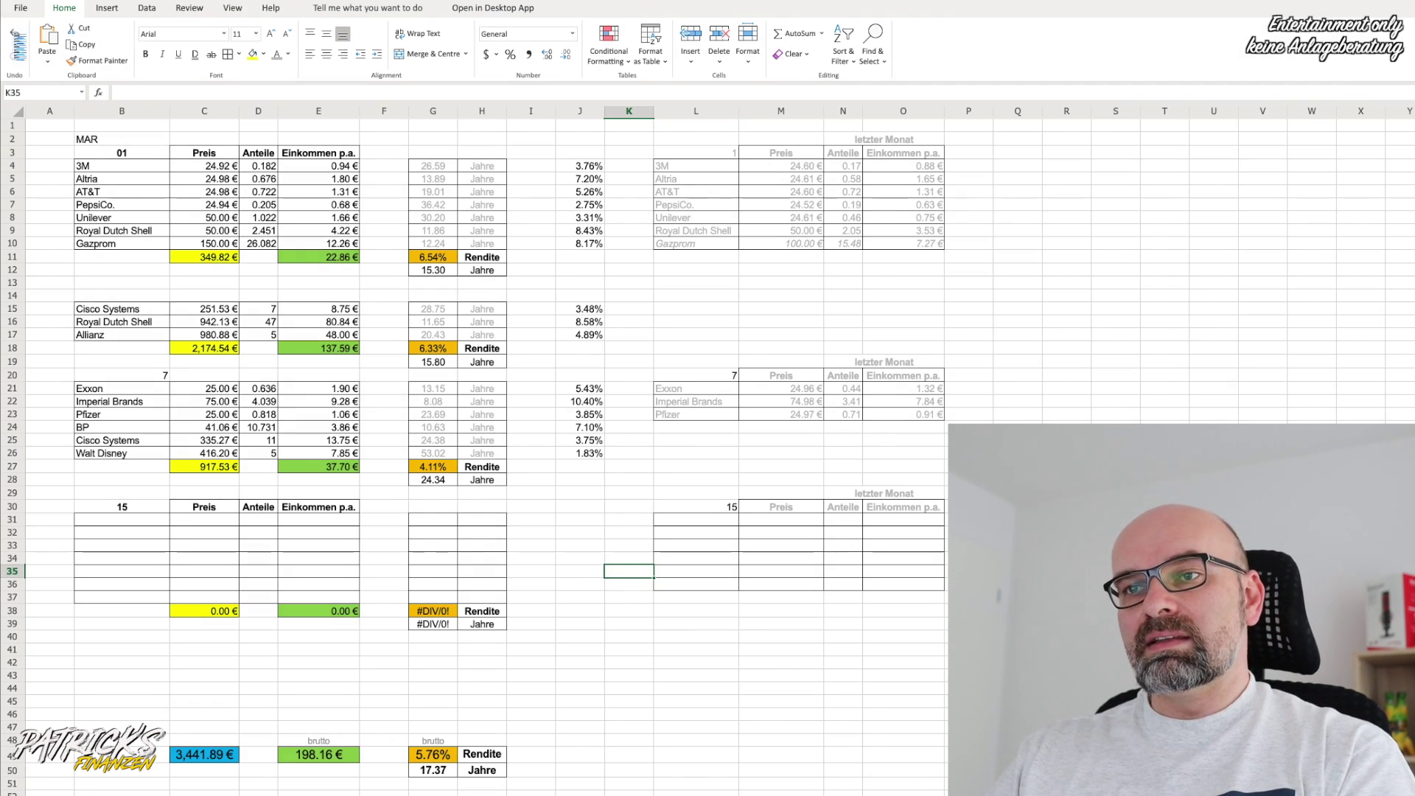
pyautogui.click(15, 37)
pyautogui.click(14, 36)
pyautogui.click(14, 37)
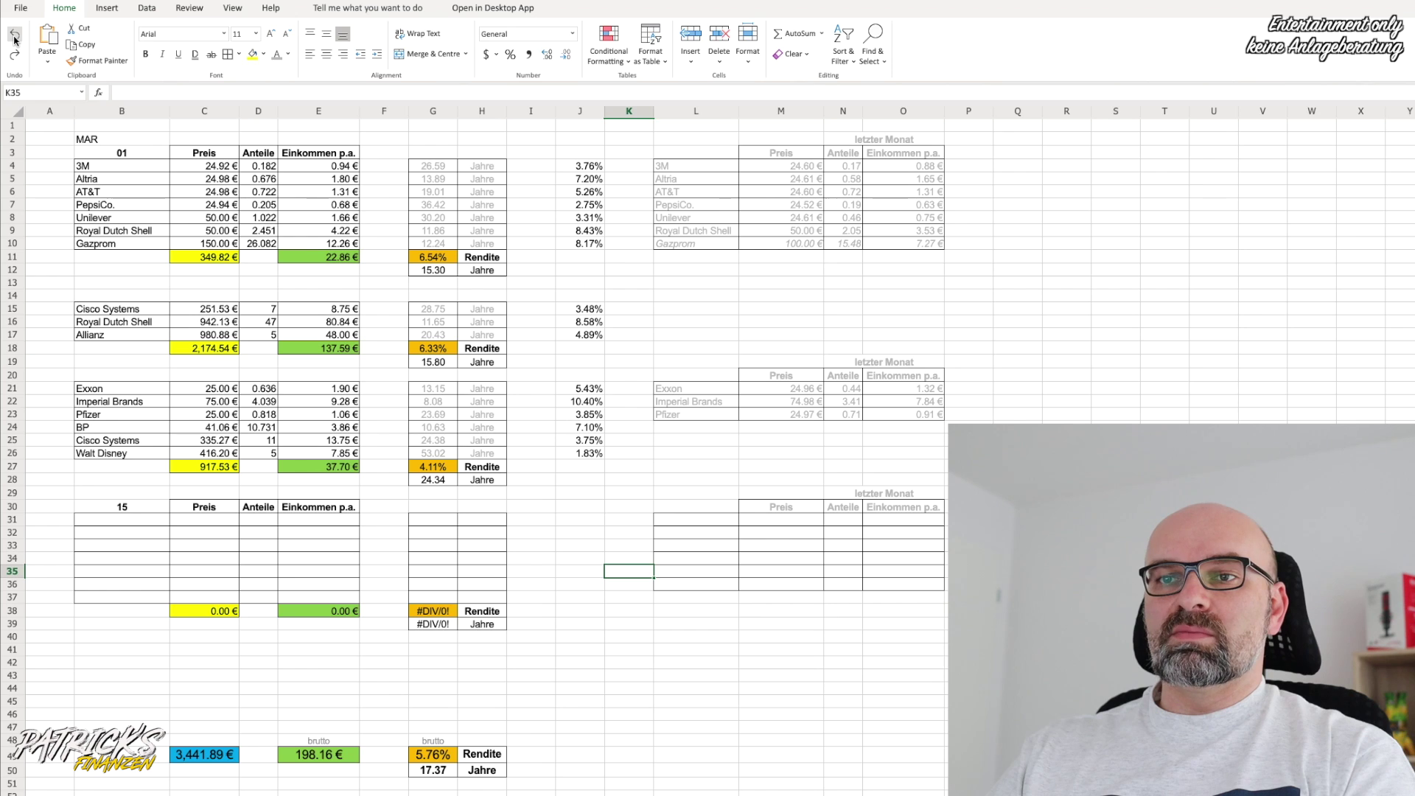
# Undo the cleared rows of the 15 block one at a time, restoring the purchases from Coca Cola through Walt Disney.
pyautogui.click(15, 38)
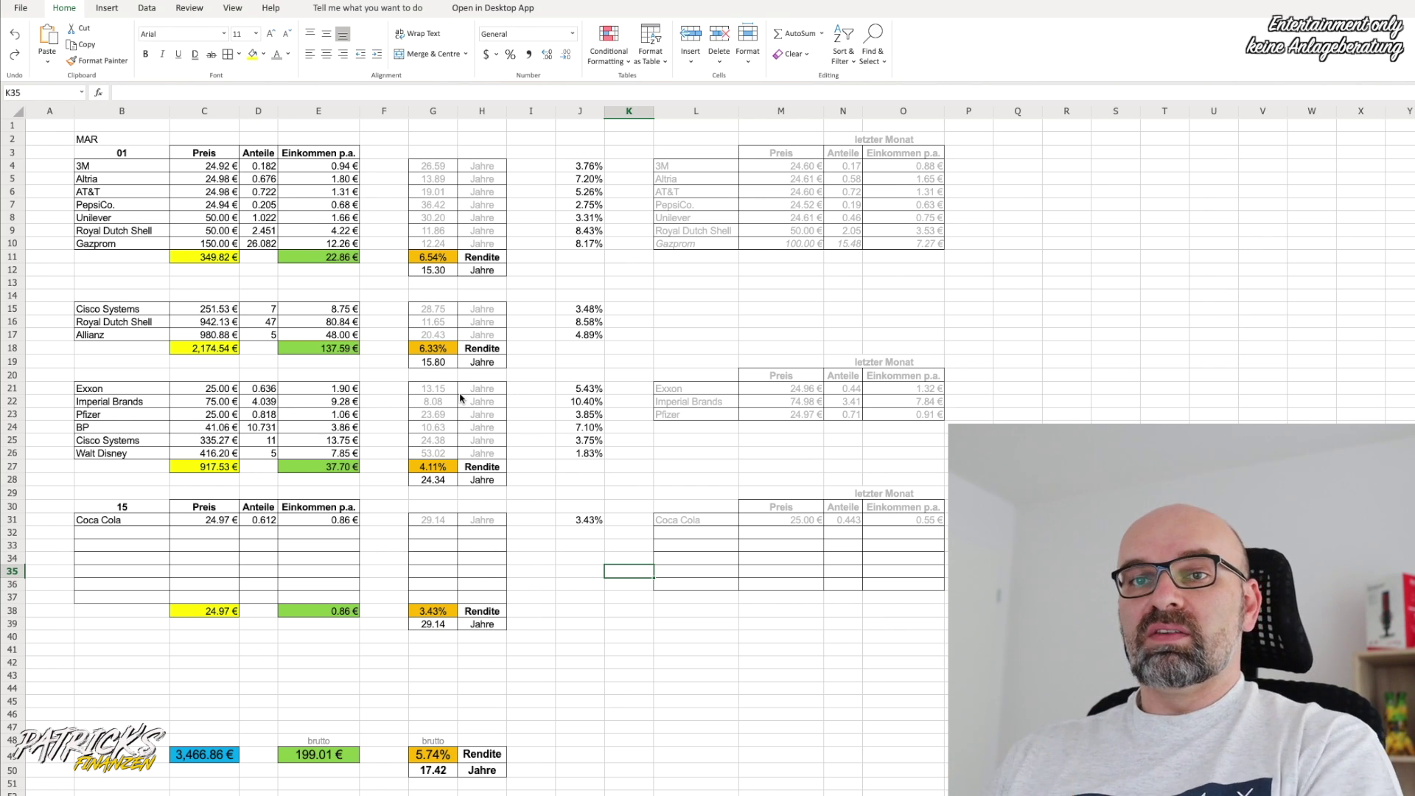
pyautogui.click(15, 35)
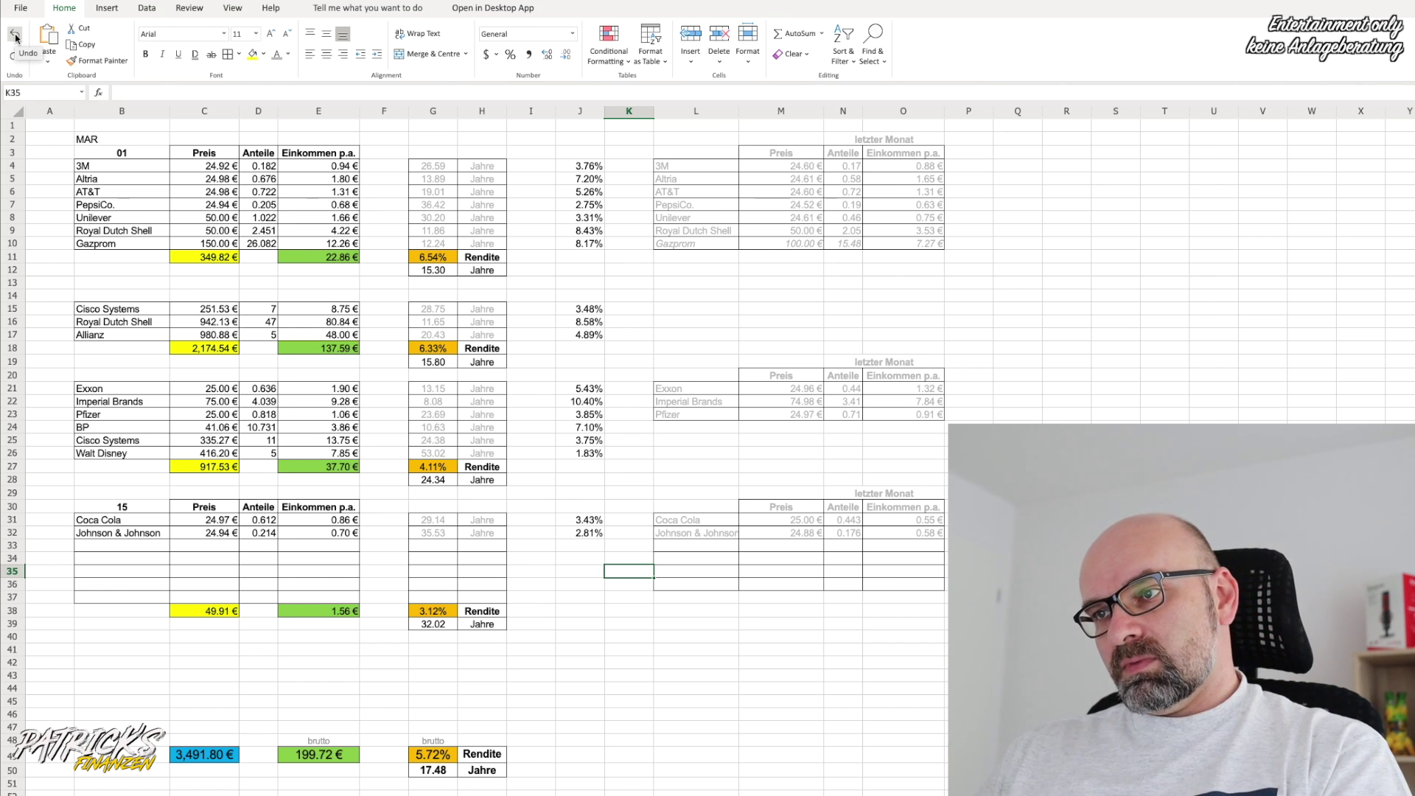
pyautogui.click(16, 34)
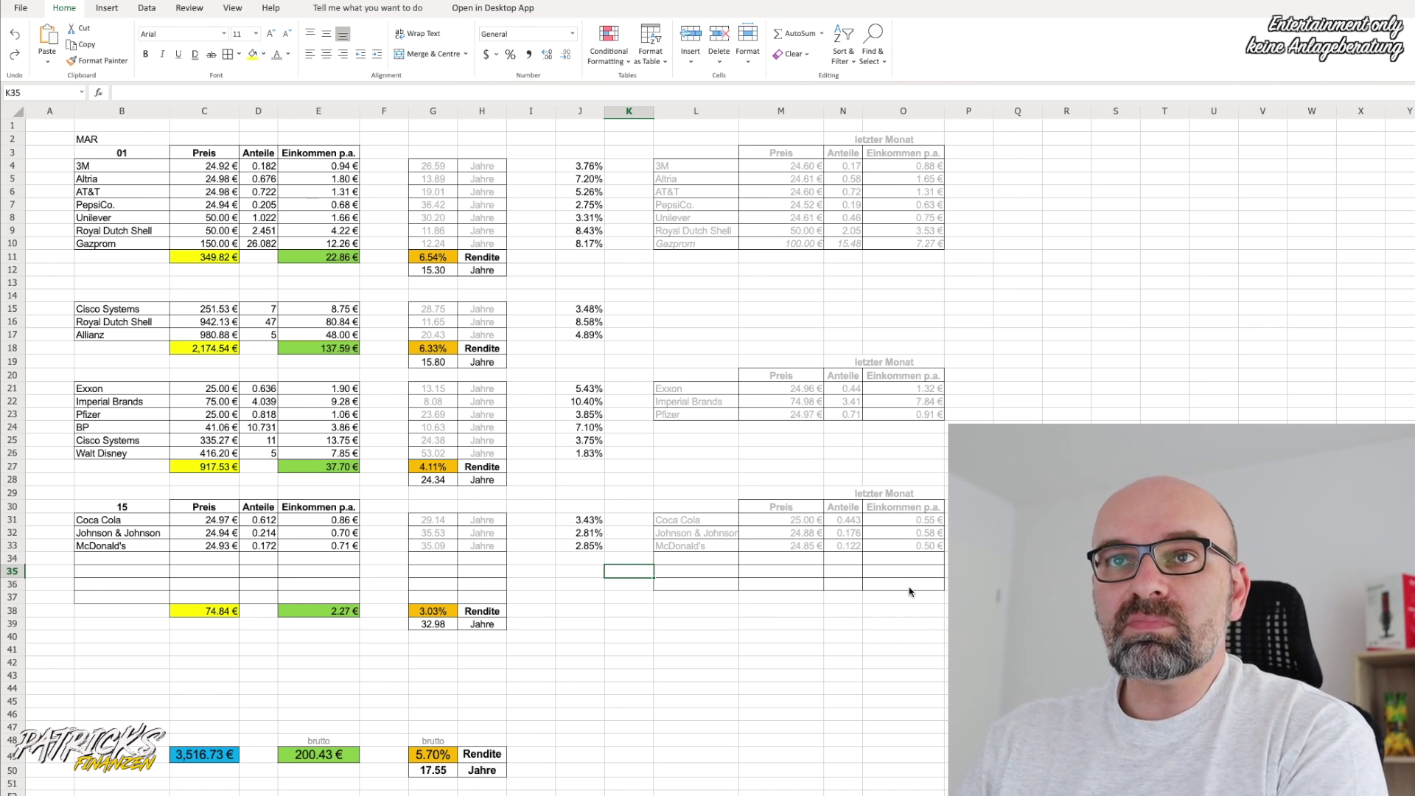
pyautogui.click(15, 37)
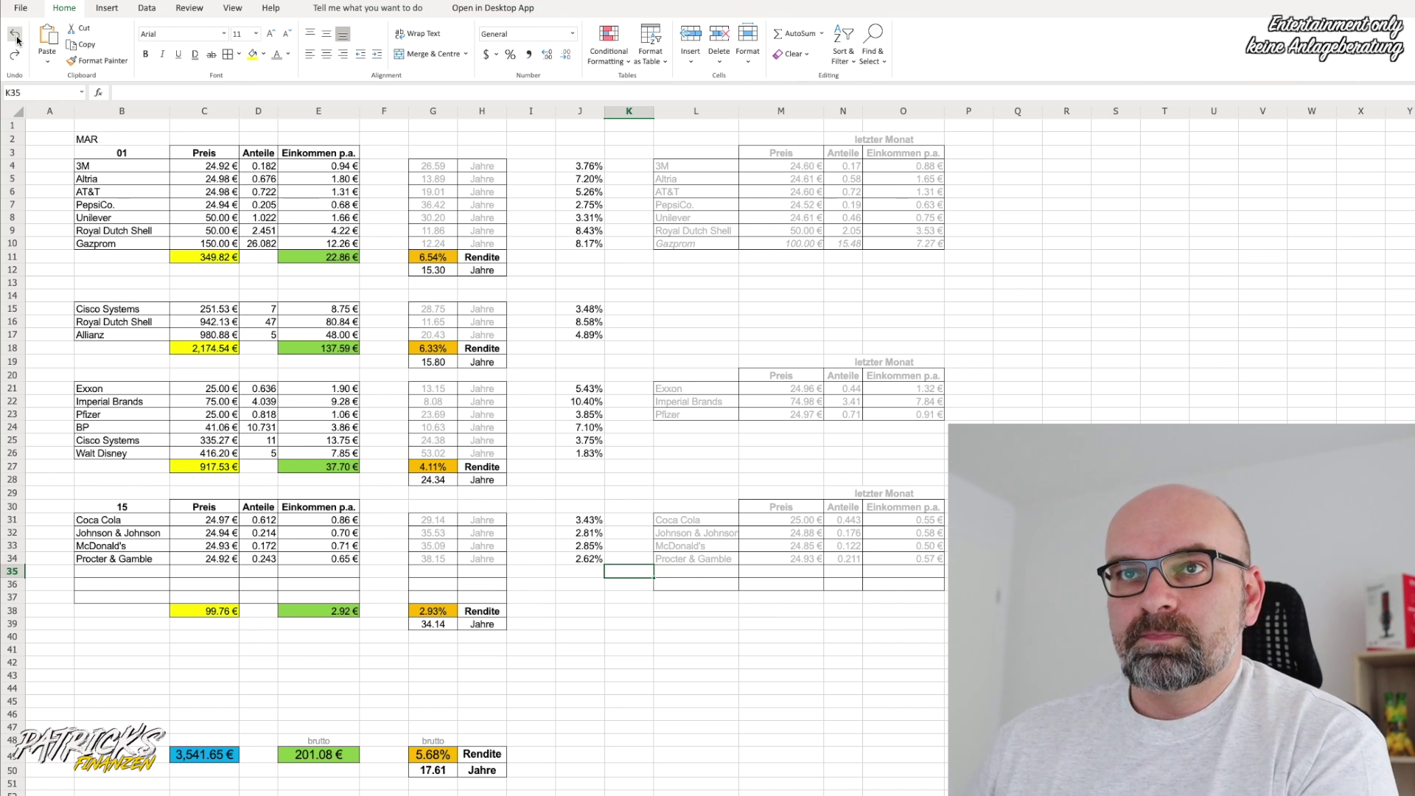
pyautogui.click(16, 41)
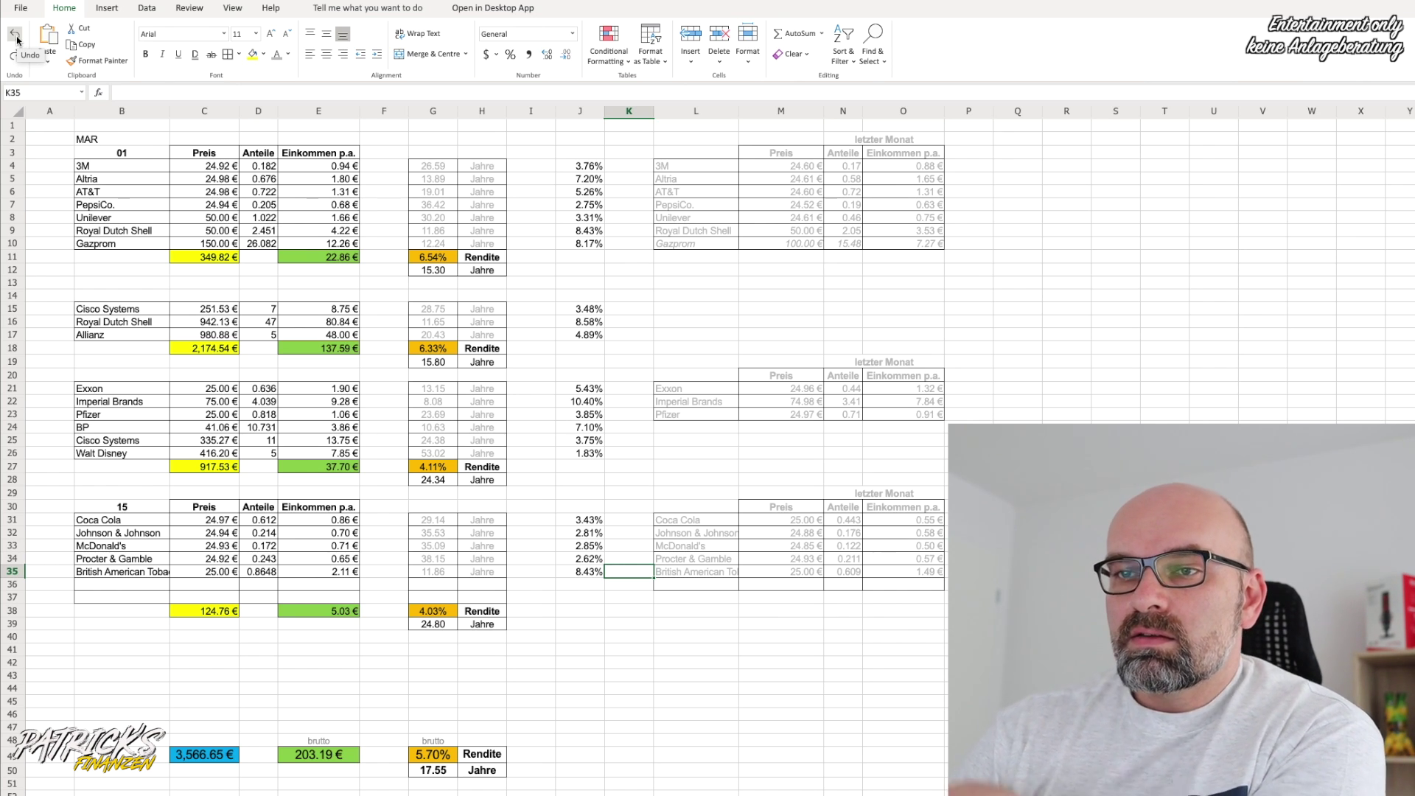
pyautogui.click(16, 40)
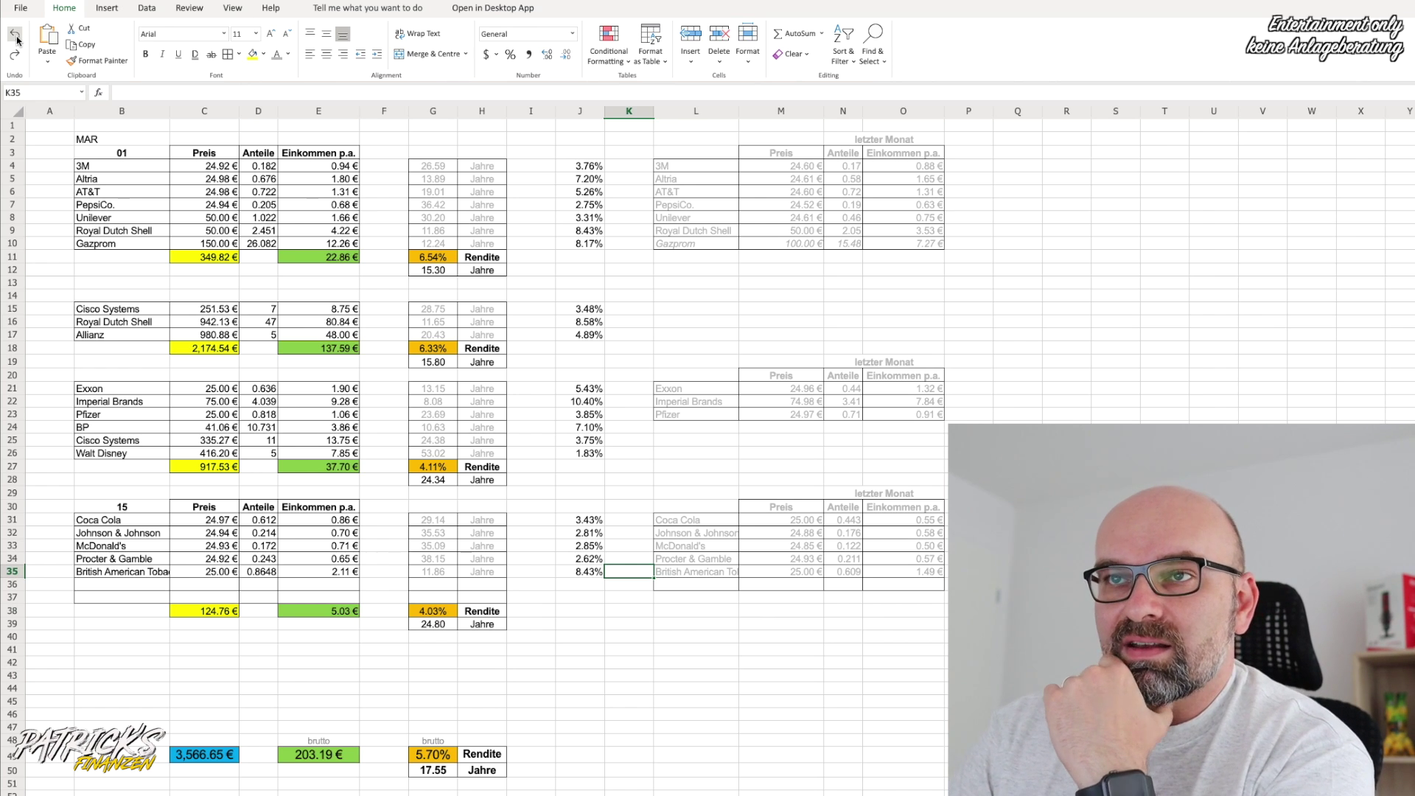
pyautogui.click(15, 34)
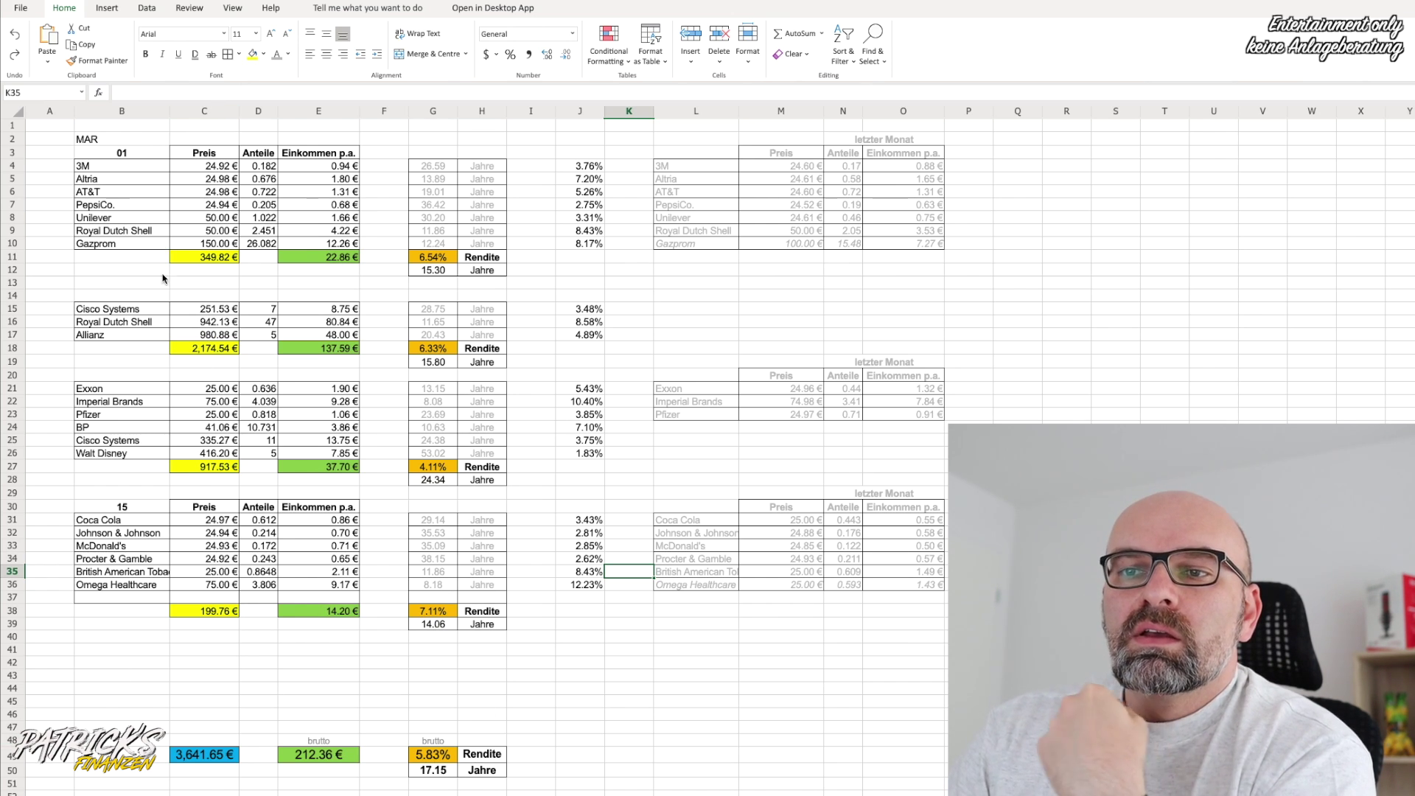
pyautogui.click(14, 38)
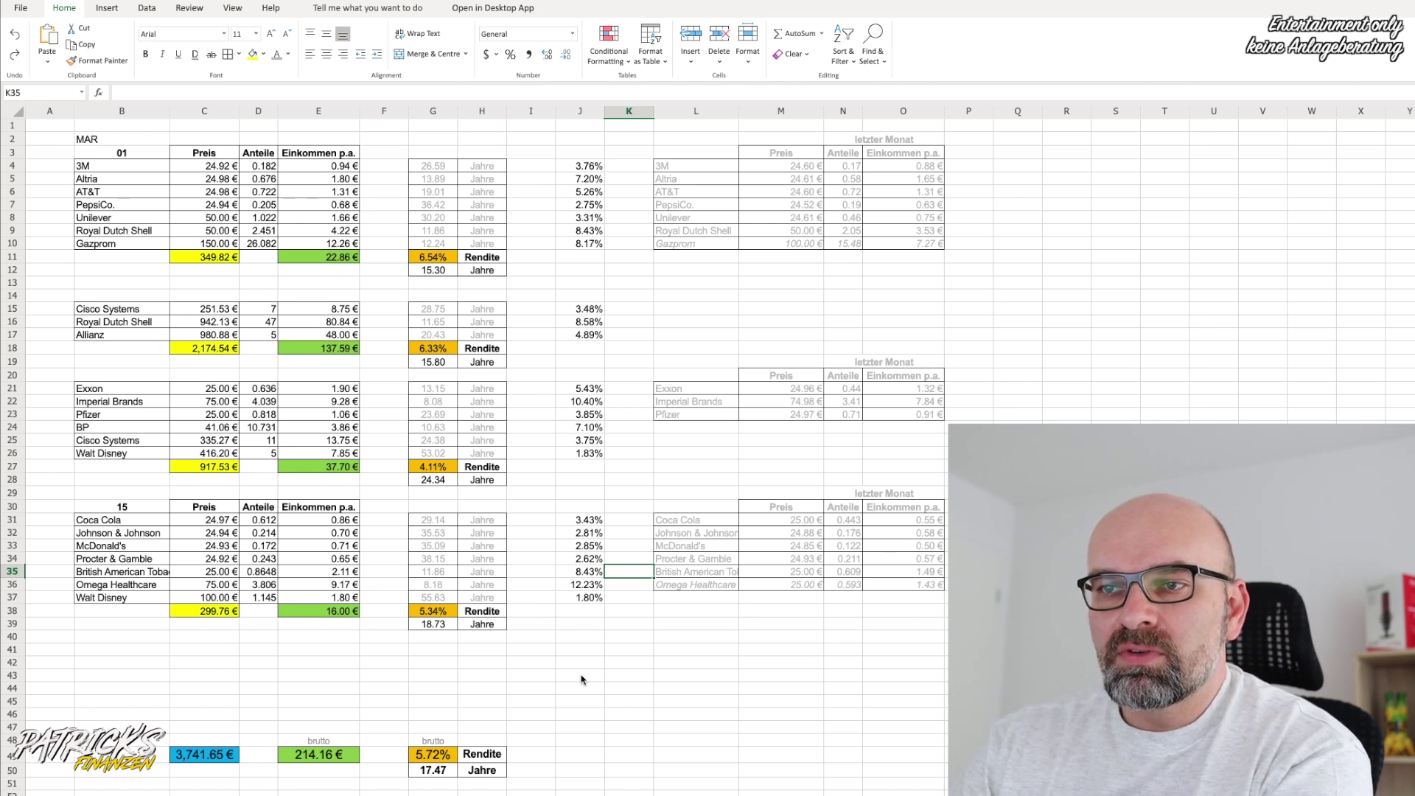
pyautogui.click(580, 629)
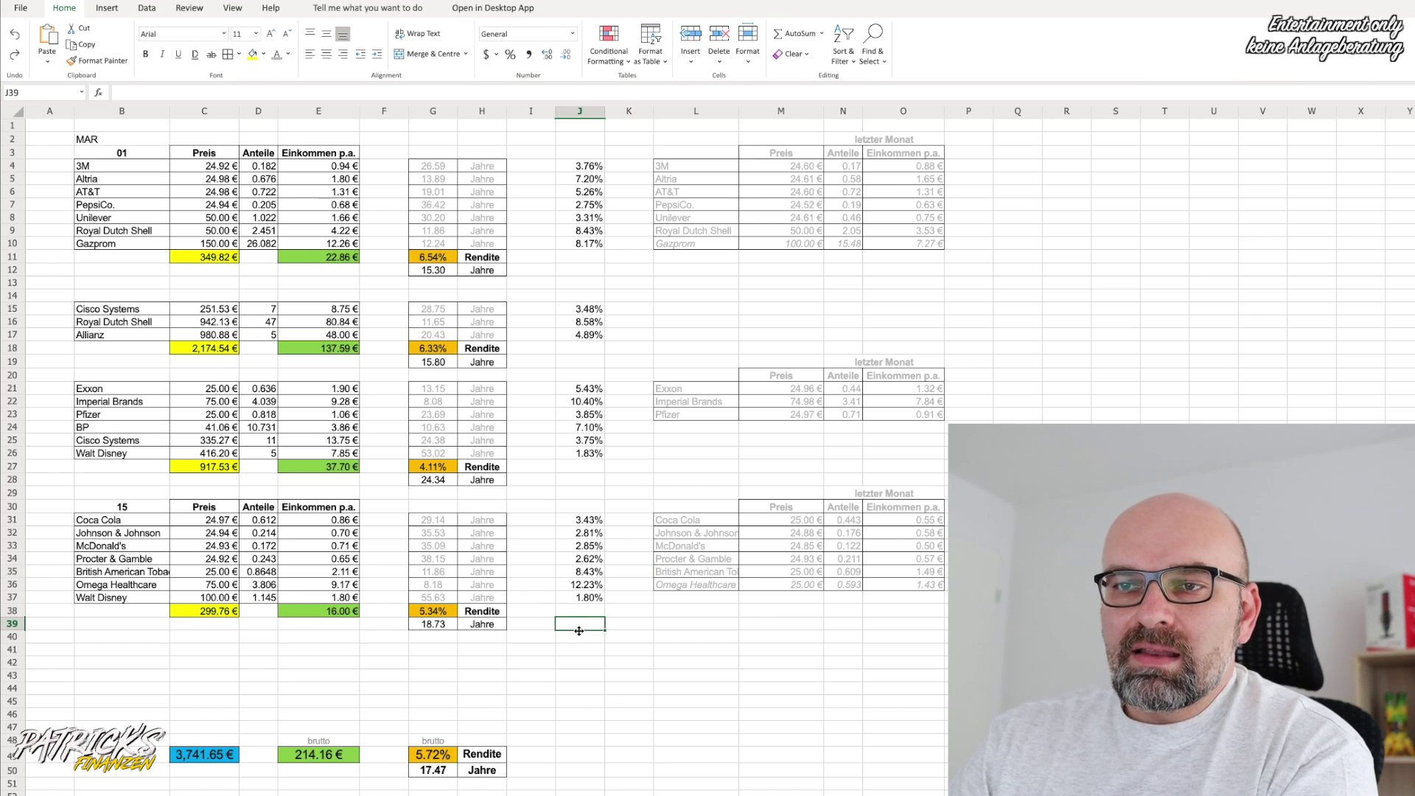
pyautogui.click(222, 612)
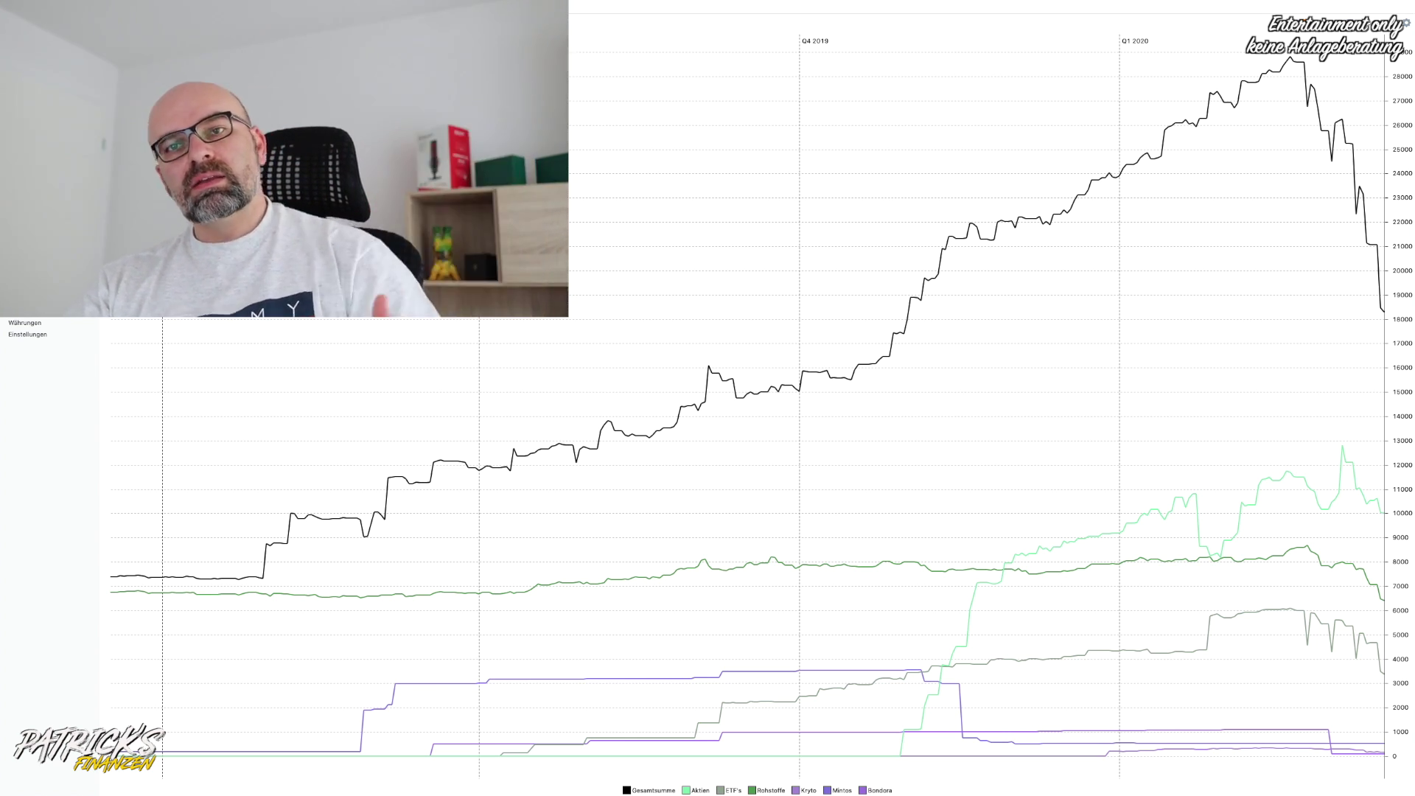
# Examine the portfolio chart's Gesamtsumme line at its February 2020 peak and at its latest point.
pyautogui.click(1292, 59)
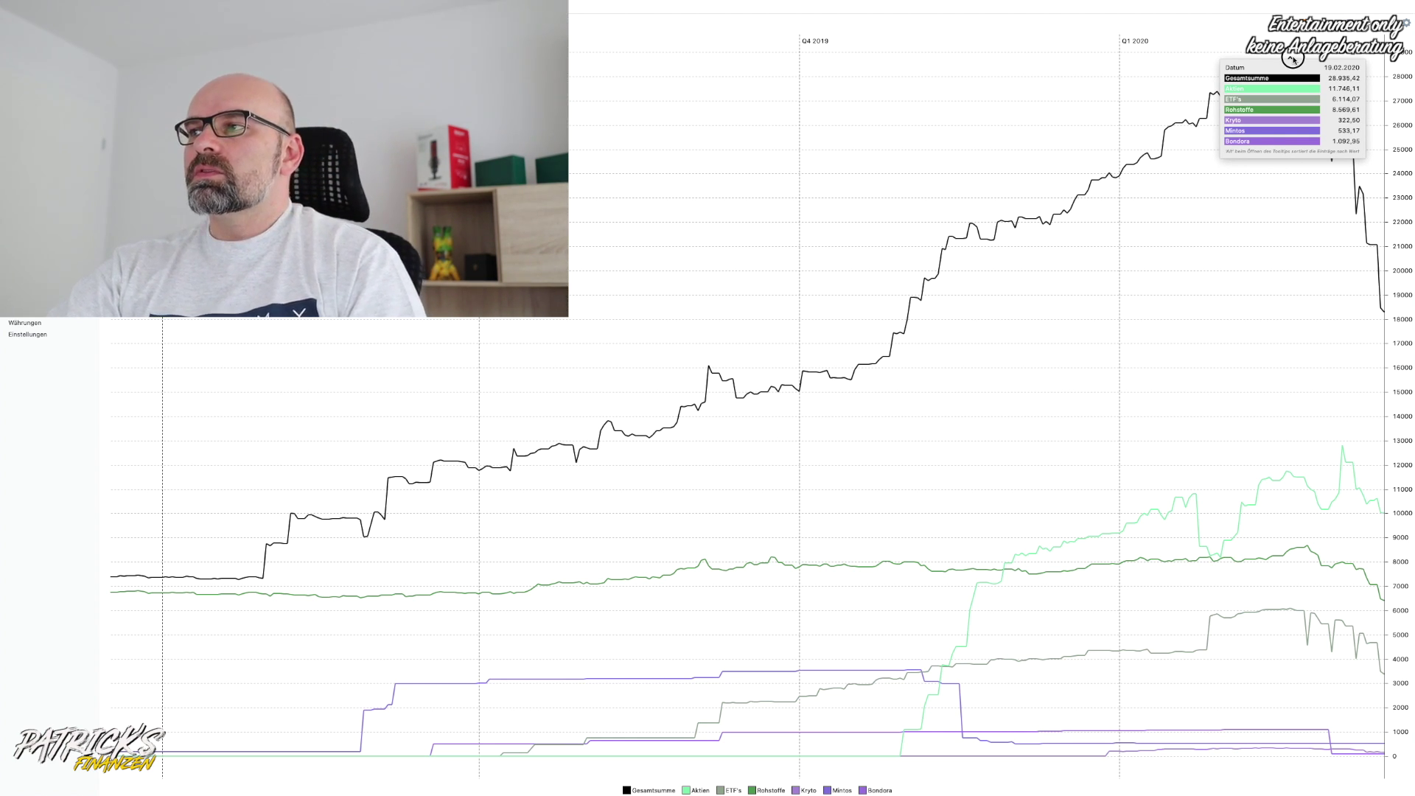
pyautogui.click(1292, 59)
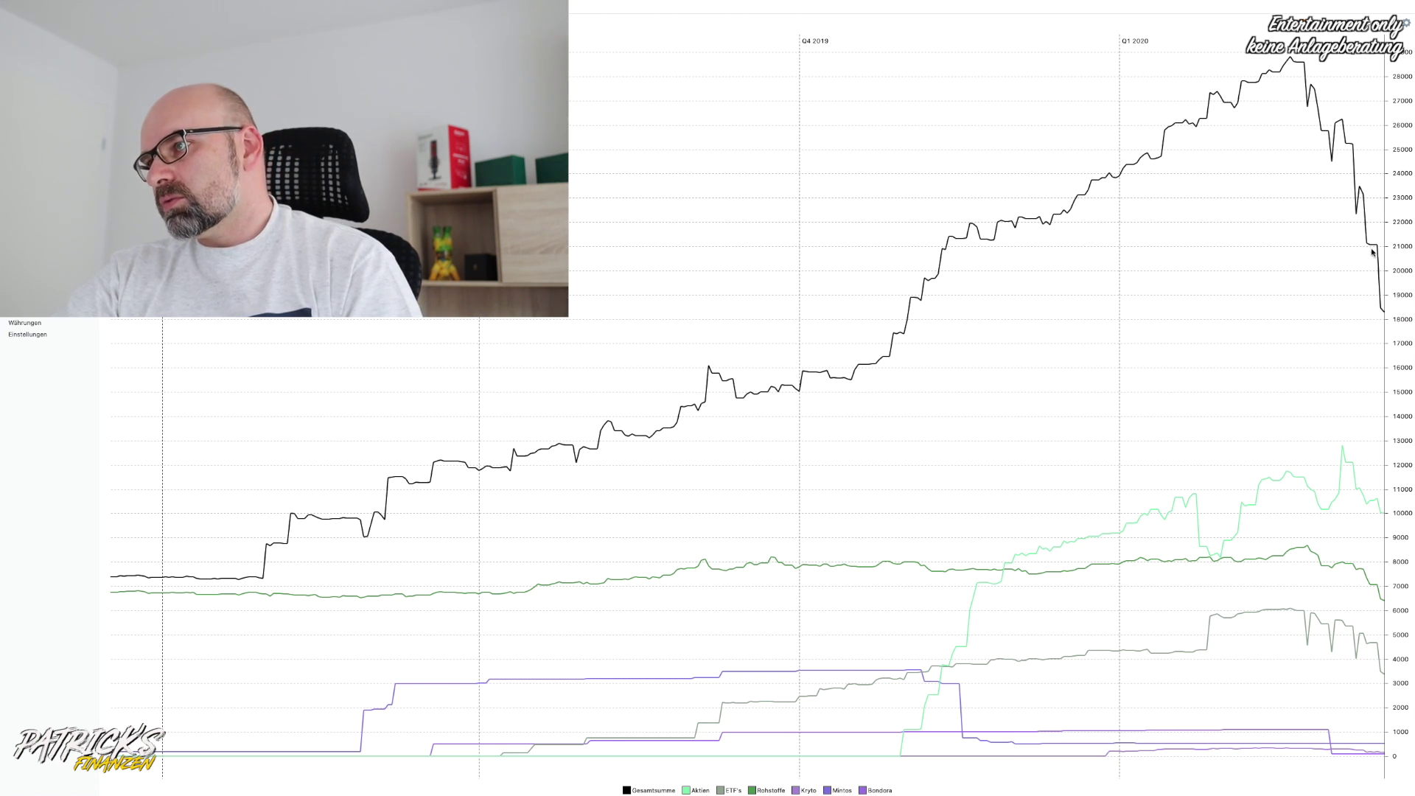
pyautogui.click(1385, 311)
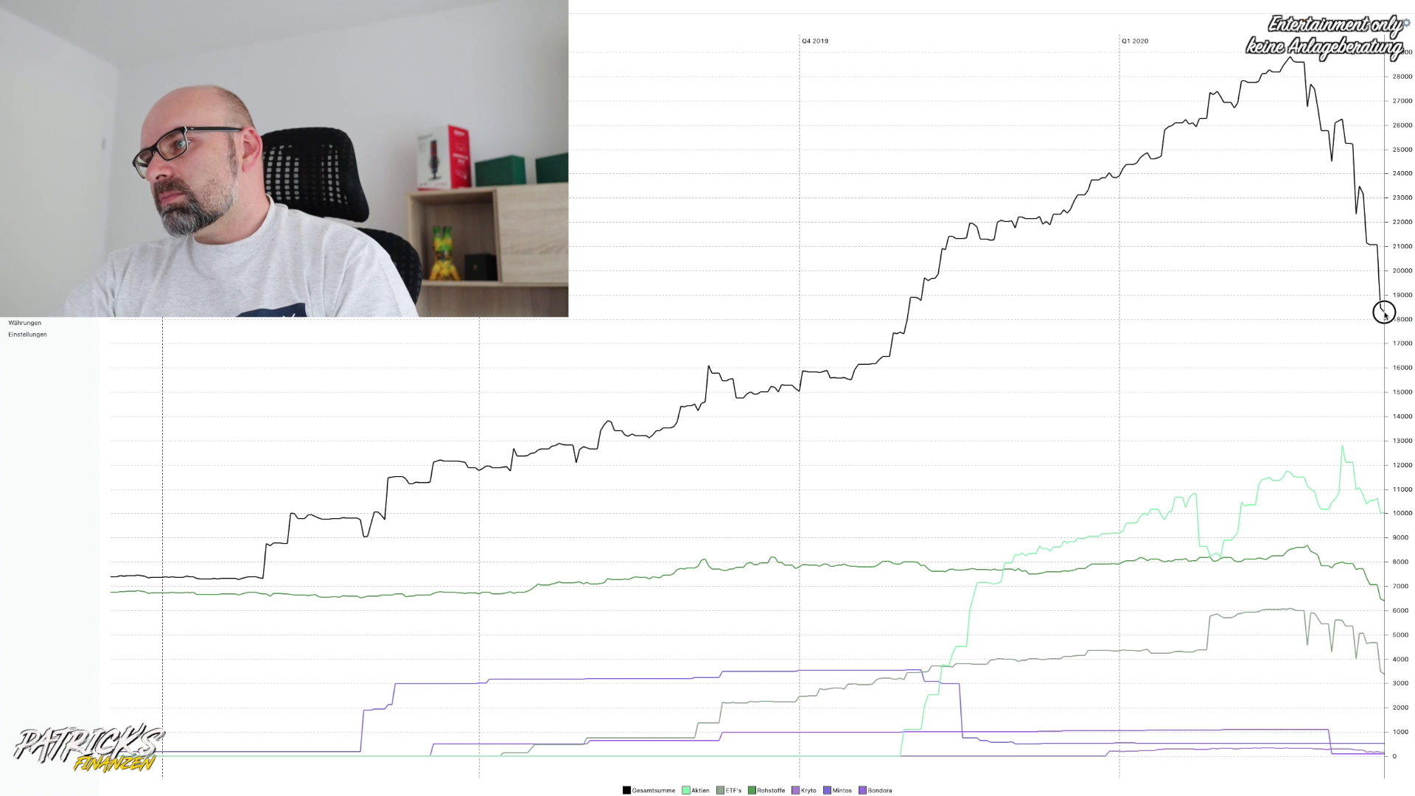
pyautogui.click(1384, 311)
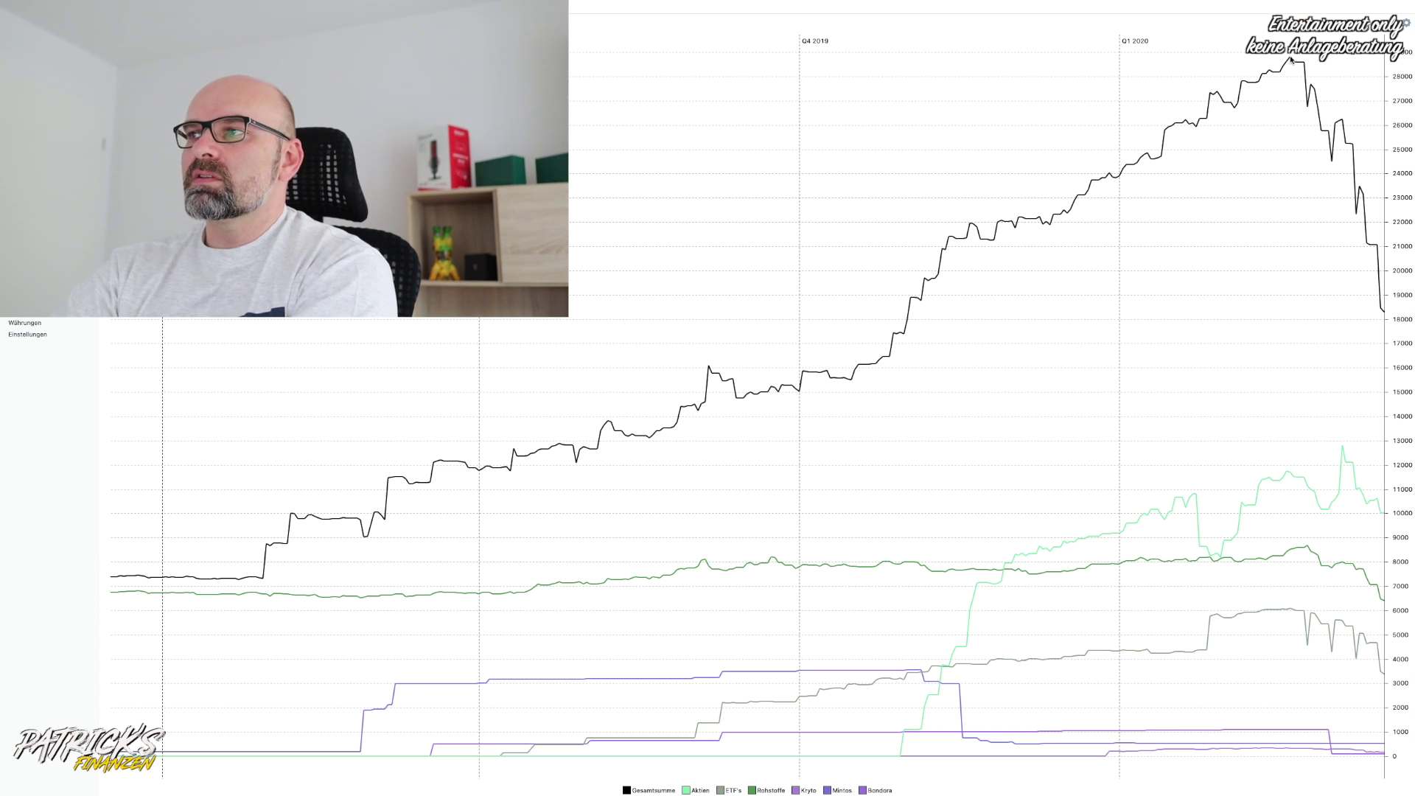
pyautogui.moveTo(1291, 59)
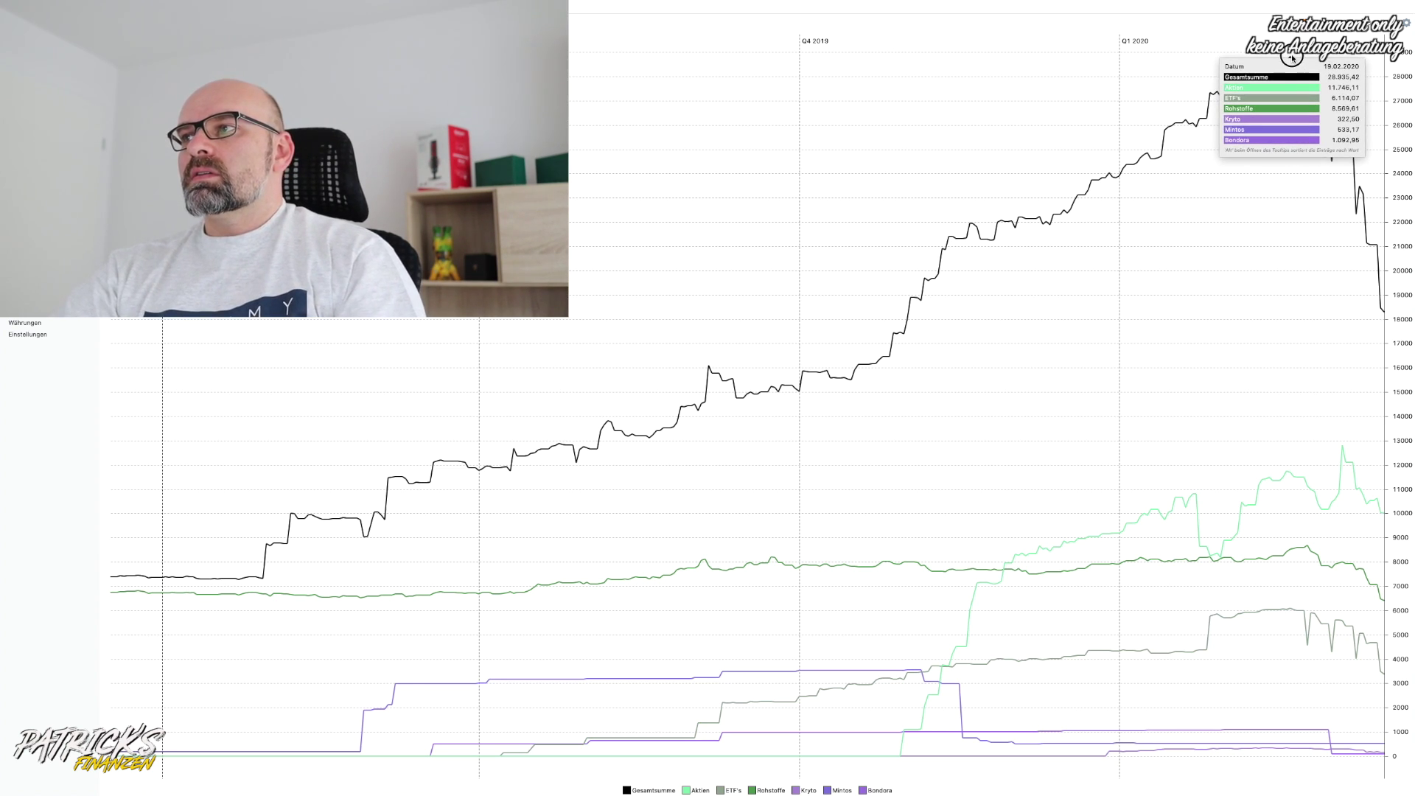